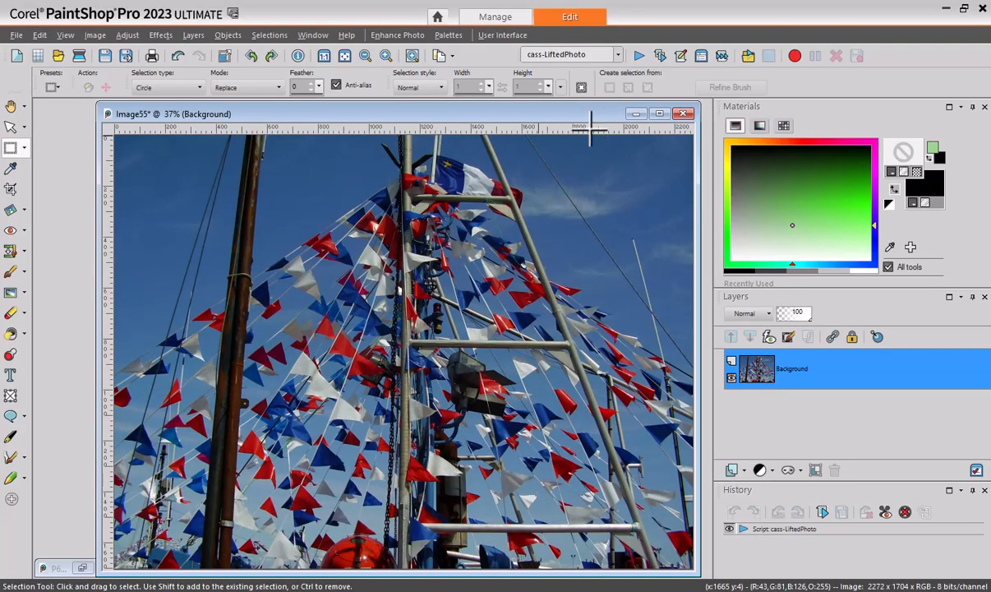
- Run the cass-LiftedPhoto script on the flags photo and add a Uniform border with a size of 50 pixels
click(637, 58)
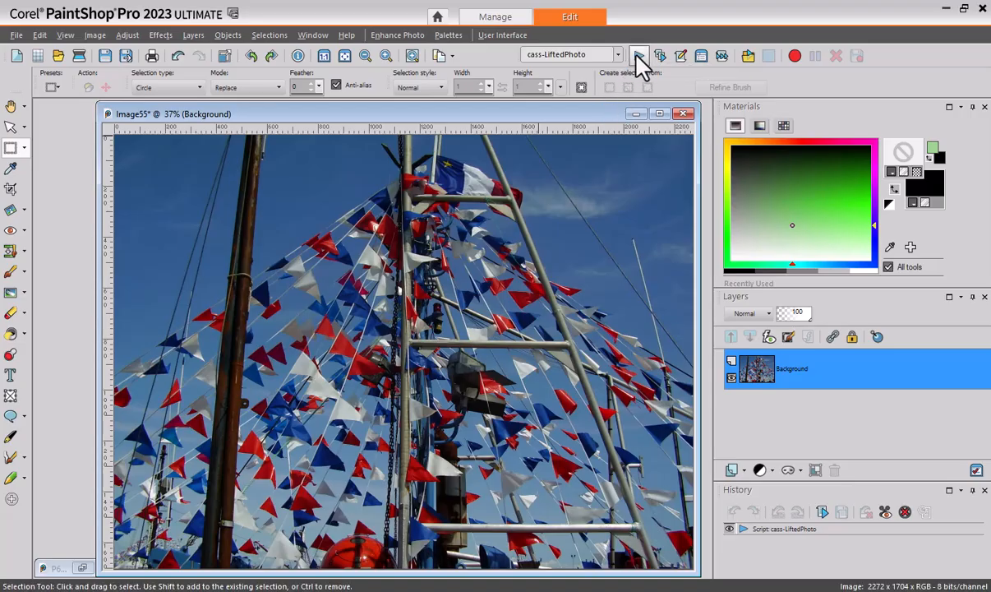
click(517, 353)
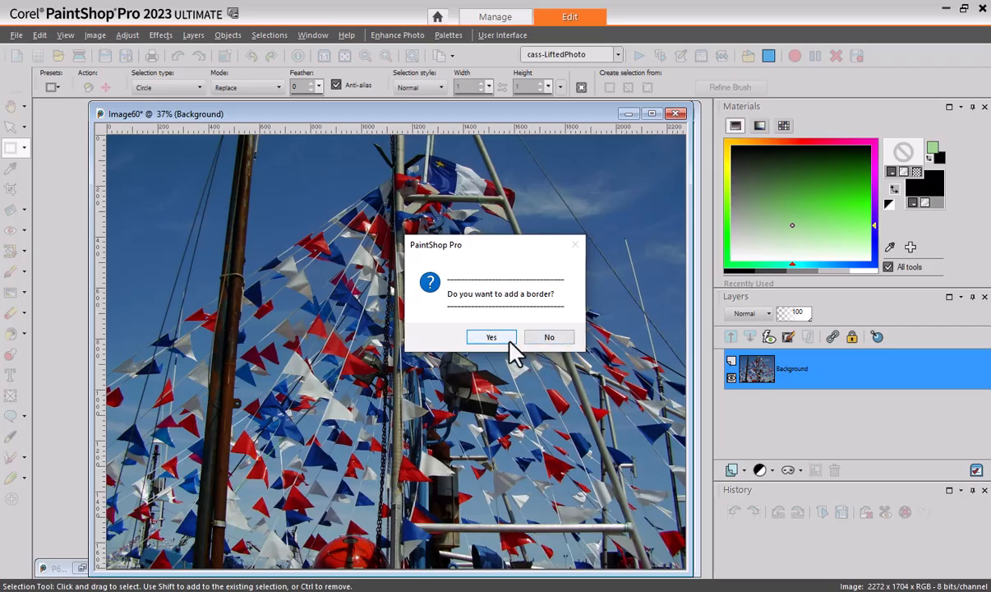
click(492, 338)
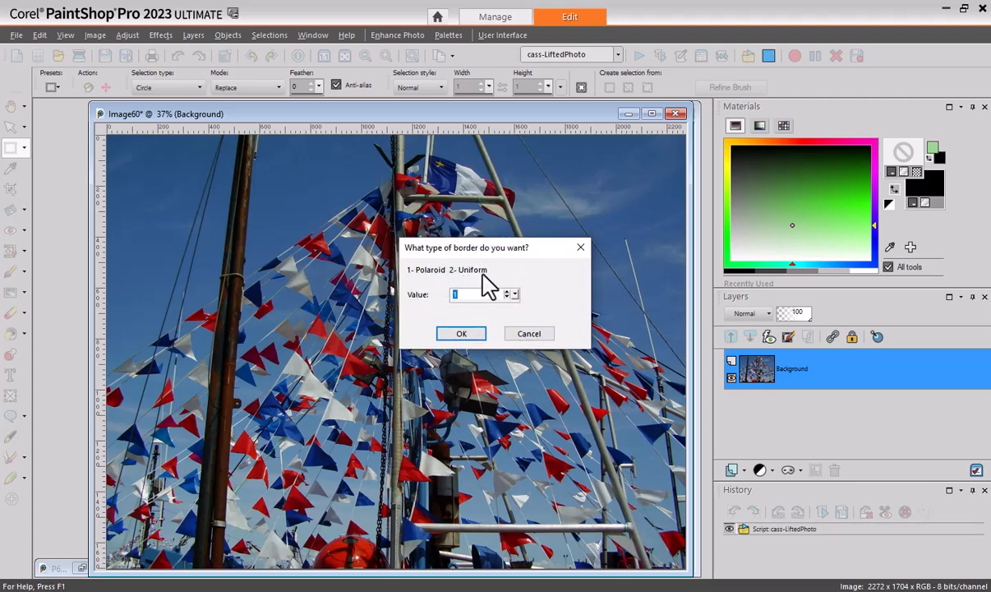
click(507, 291)
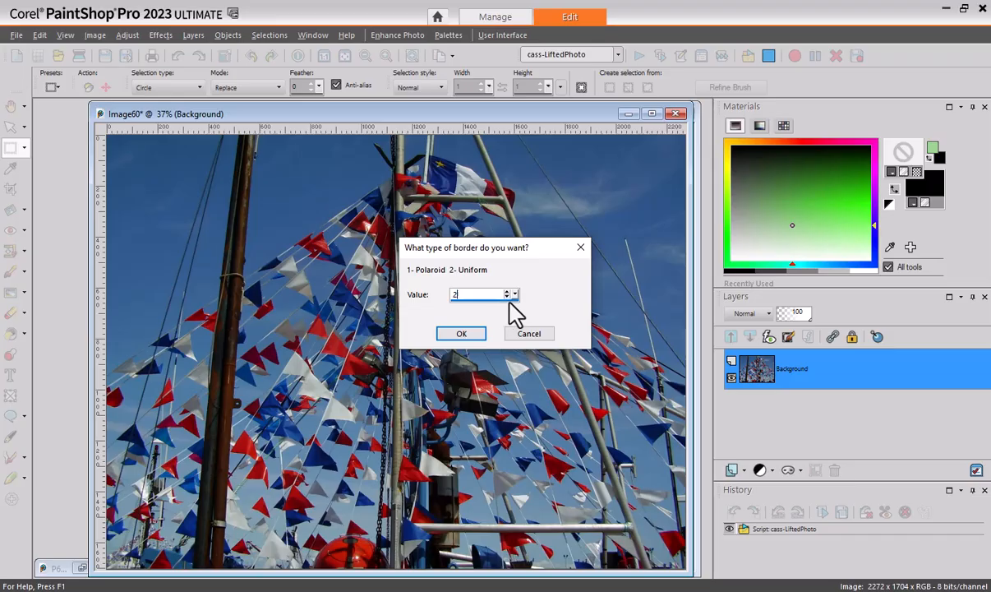
click(462, 337)
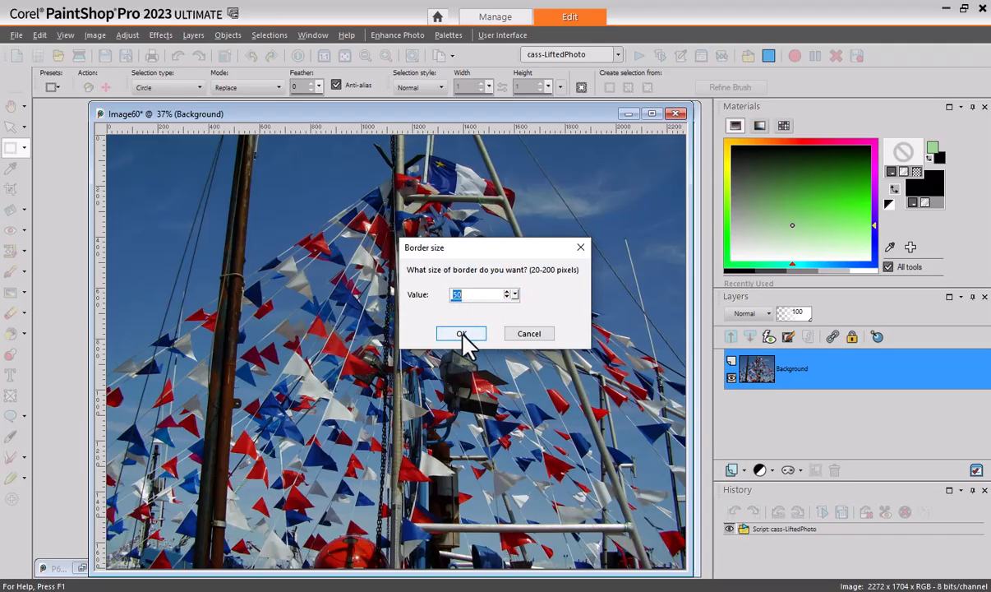
click(462, 335)
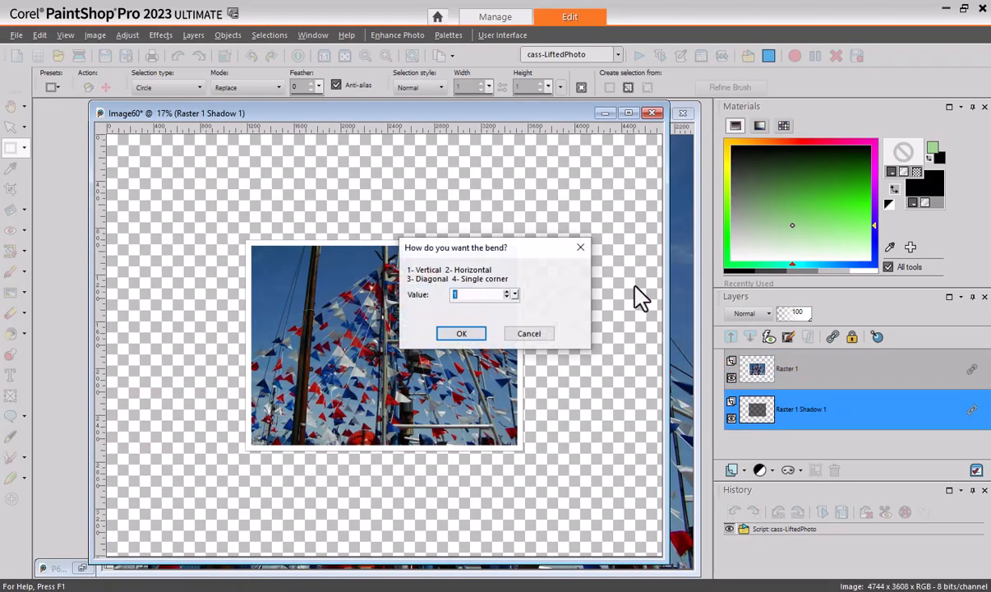
- Choose a single corner bend at the lower left for the bordered flags photo and finish the script
drag(508, 249, 625, 239)
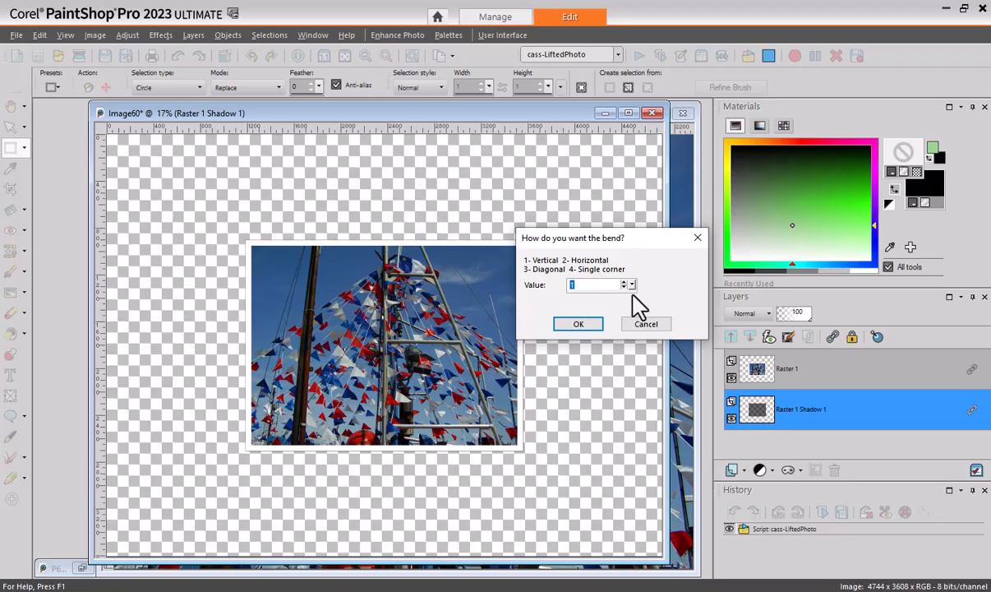
click(579, 325)
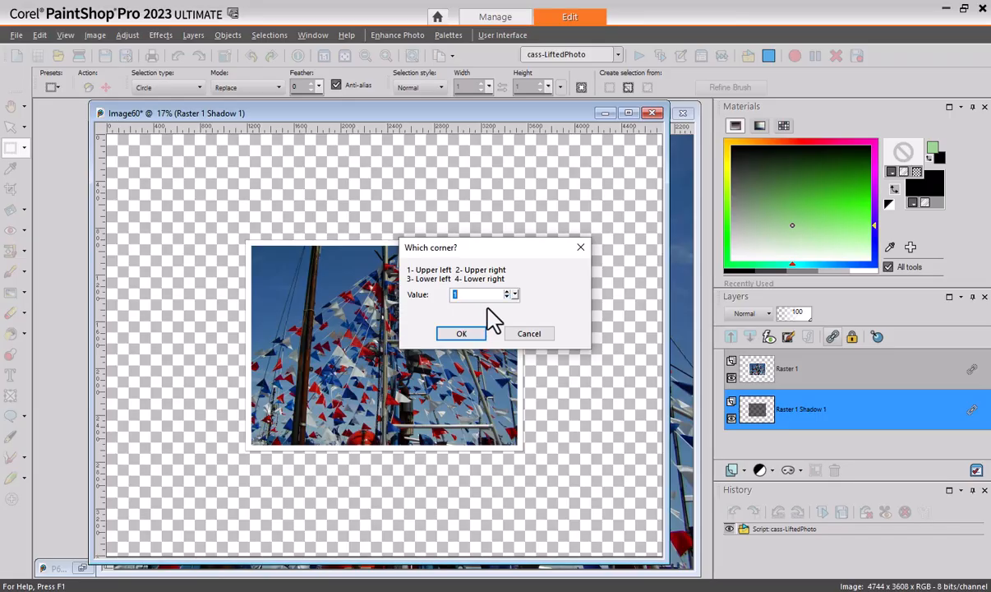
click(467, 334)
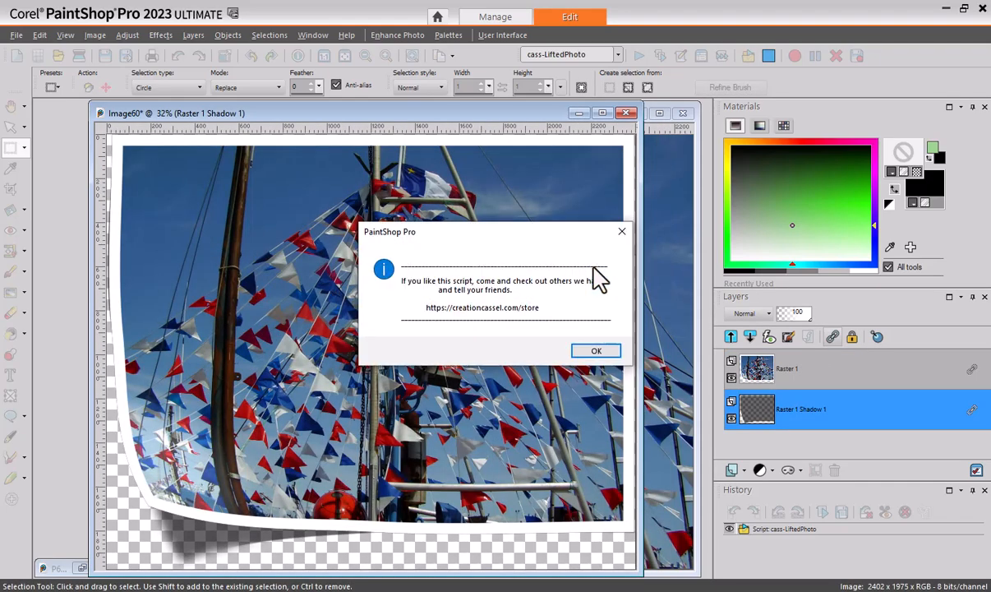
click(596, 350)
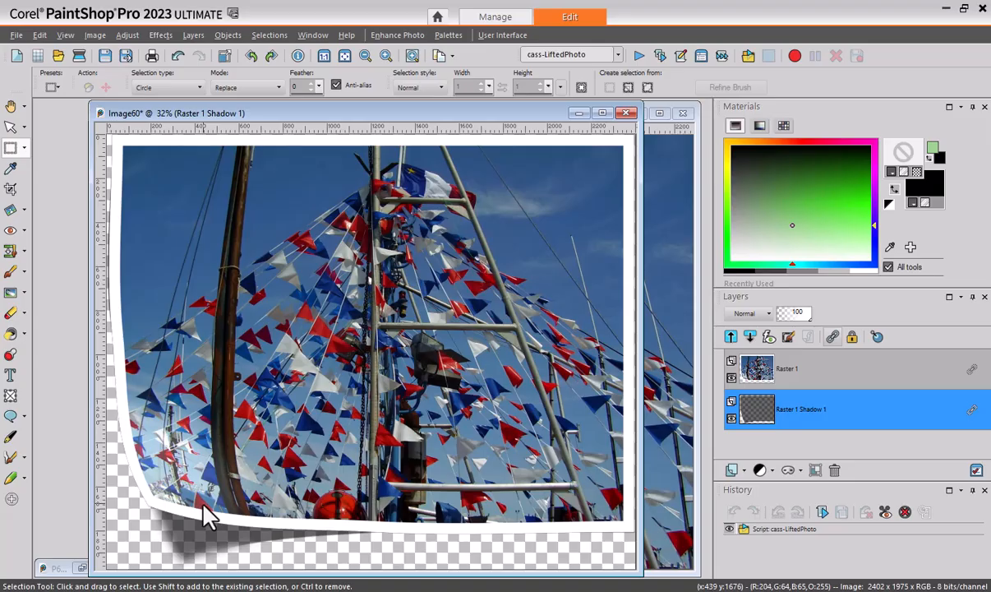
- Minimize both flags images, then restore the rose photo P2140119.JPG and move its window fully into view
click(579, 114)
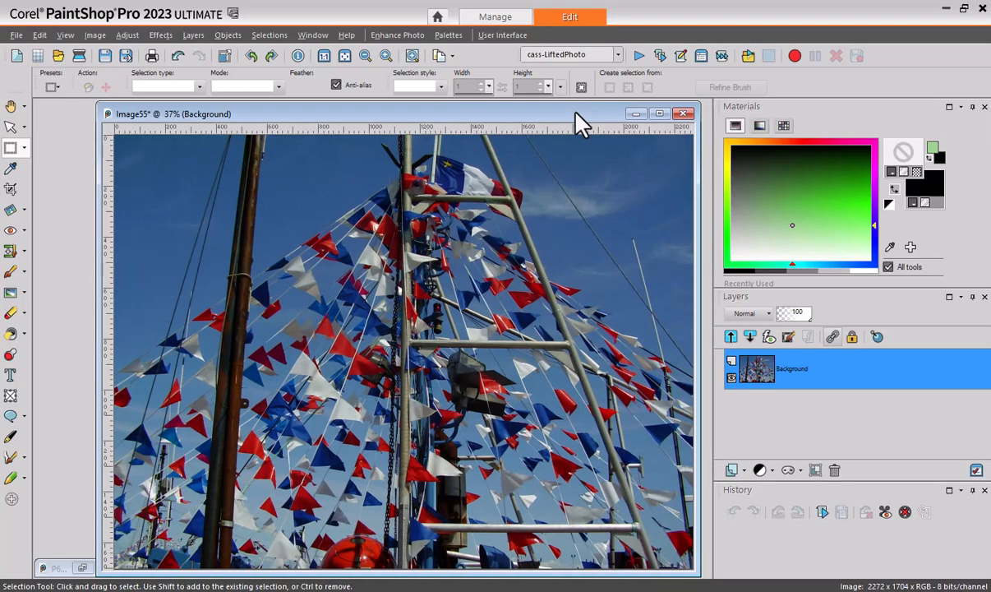
click(634, 114)
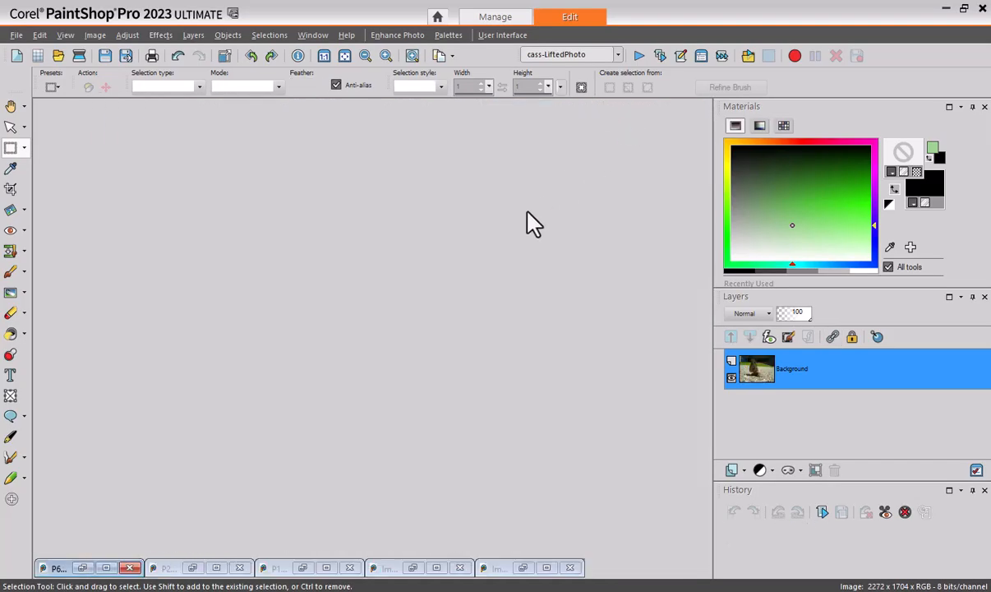
click(214, 569)
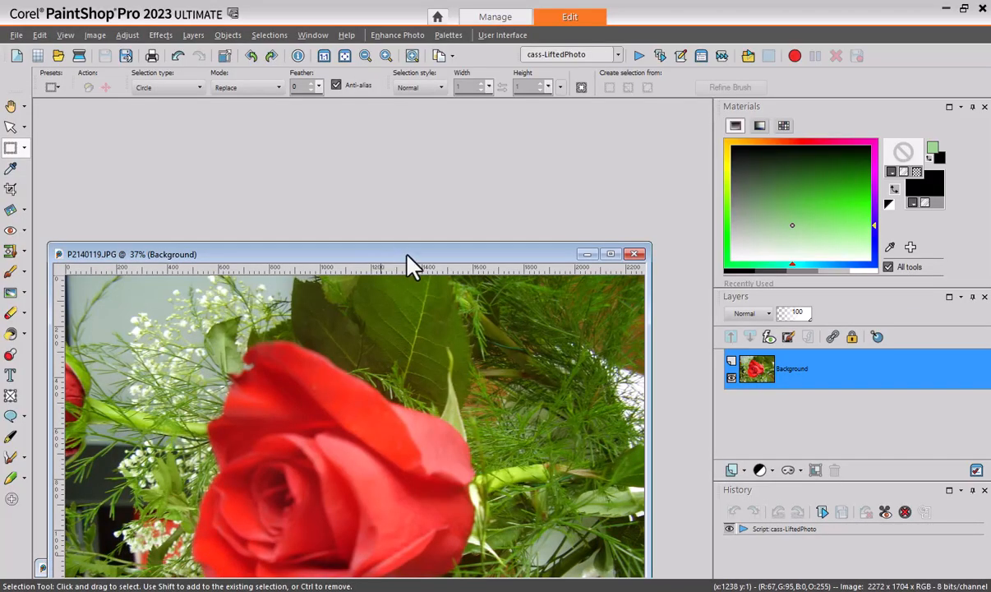
drag(407, 256, 434, 117)
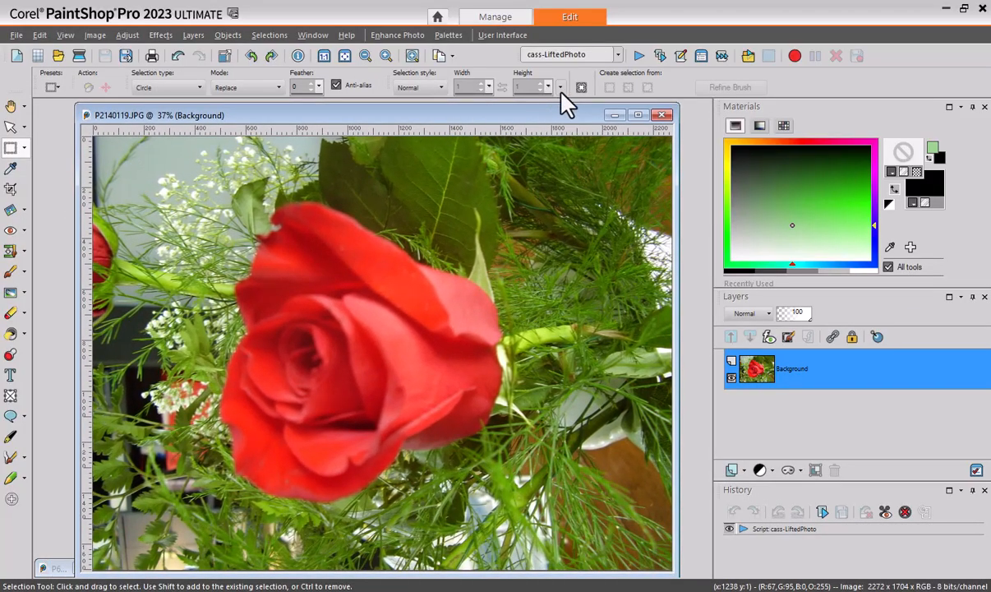
- Run the cass-LiftedPhoto script on the rose photo without a border, giving it a convex bend
click(629, 63)
click(513, 354)
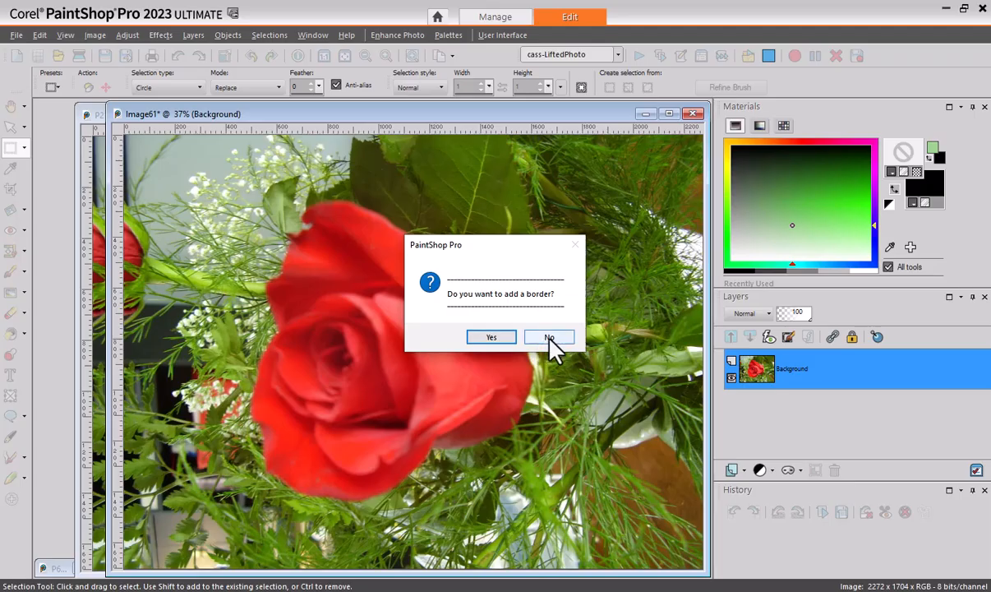
click(549, 339)
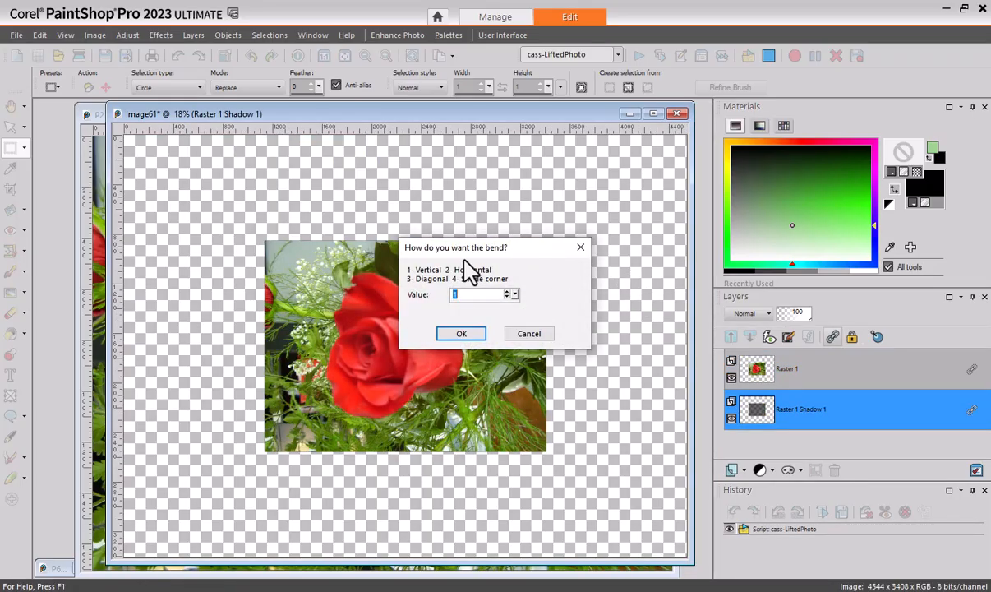
click(461, 334)
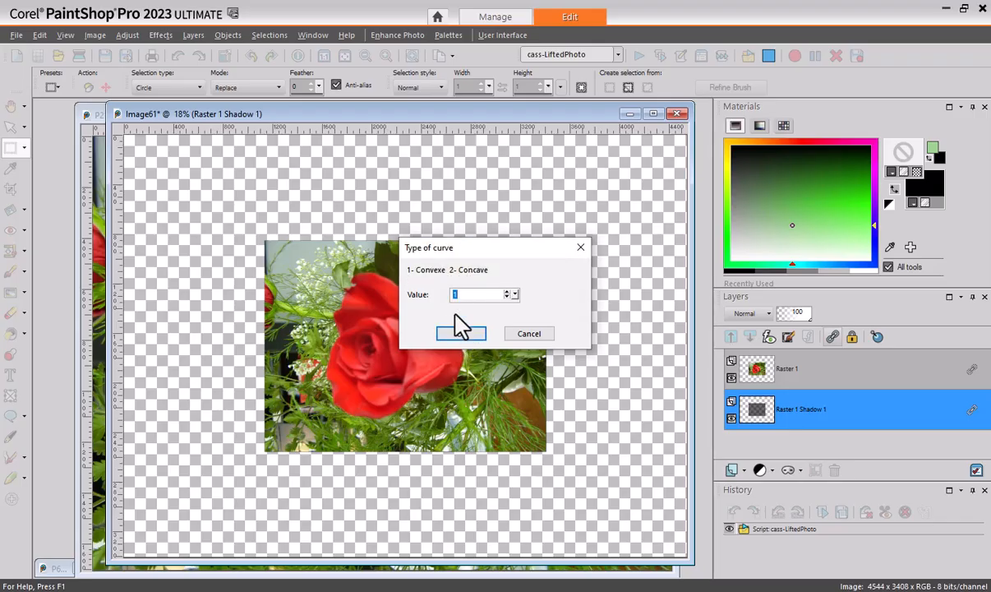
click(461, 334)
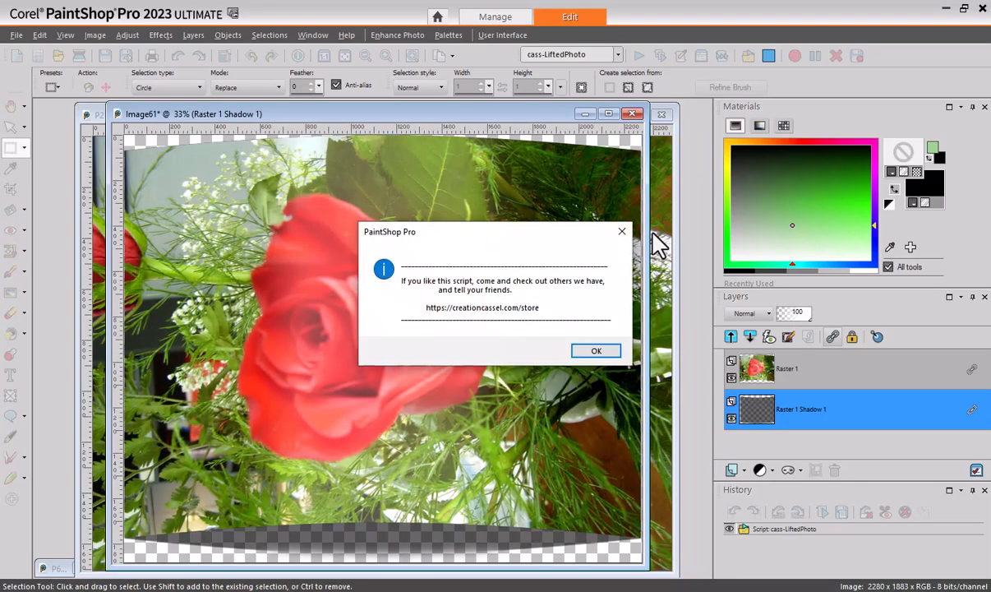
click(600, 352)
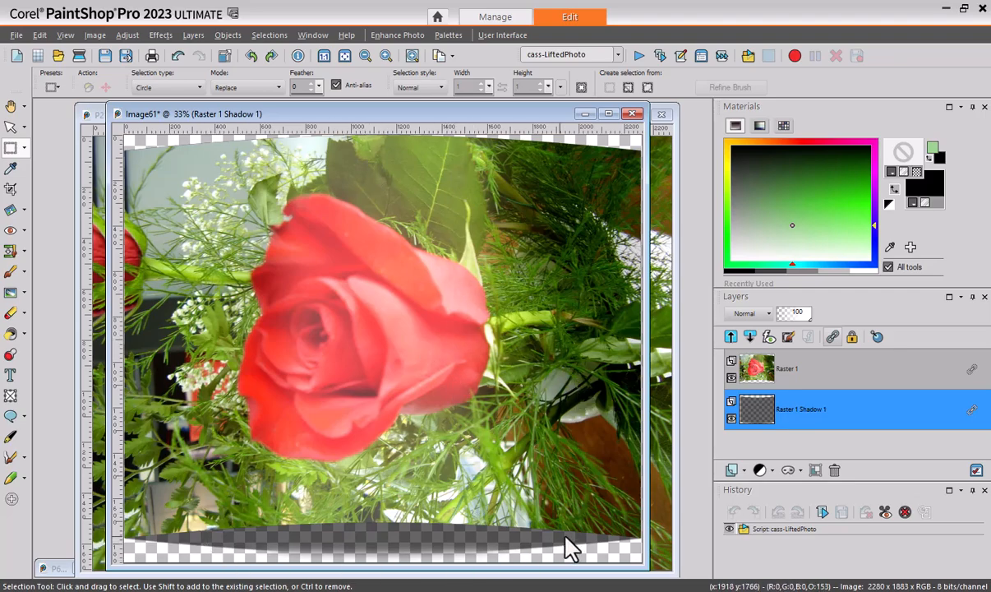
- Minimize both rose images and restore the original flags photo
click(586, 114)
click(611, 117)
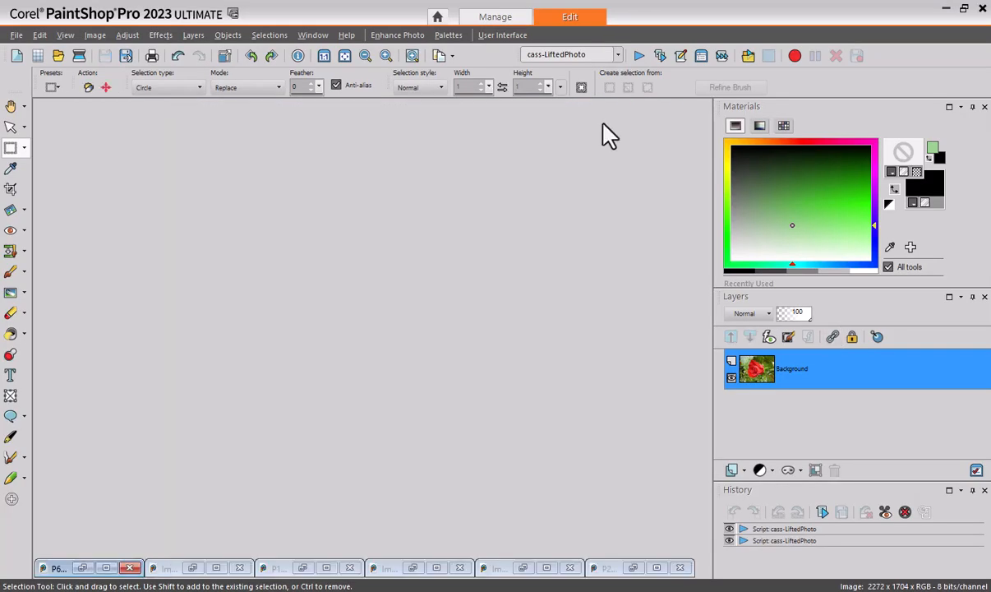
click(518, 568)
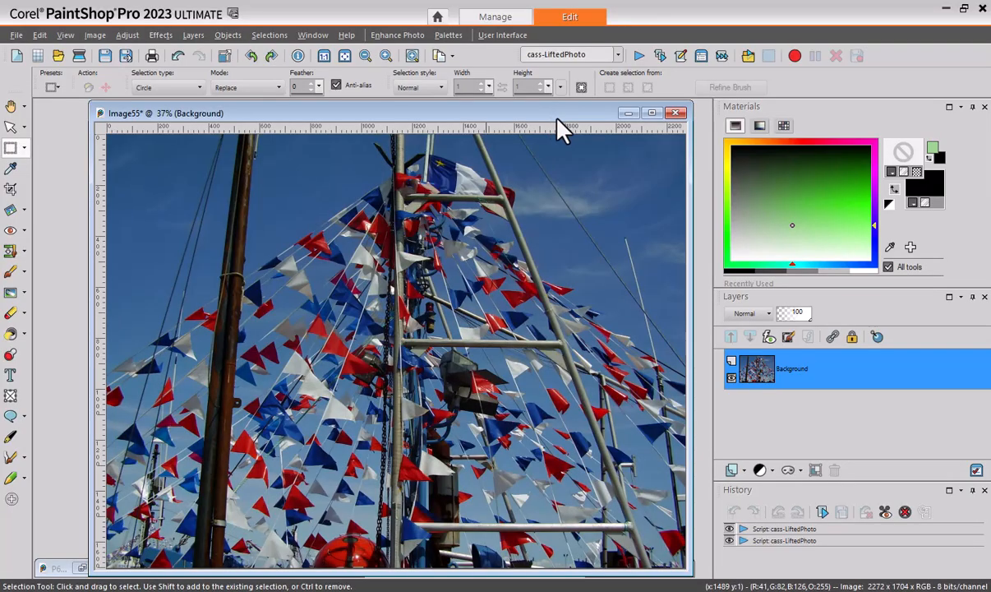
- Run the cass-LiftedPhoto script on the original flags photo and add a Polaroid border
click(639, 55)
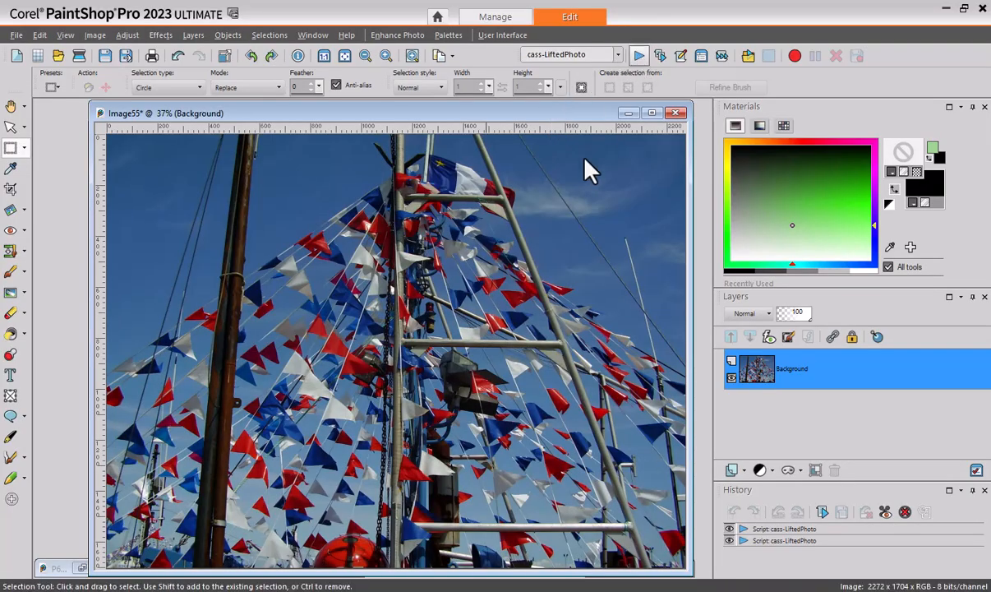
click(511, 354)
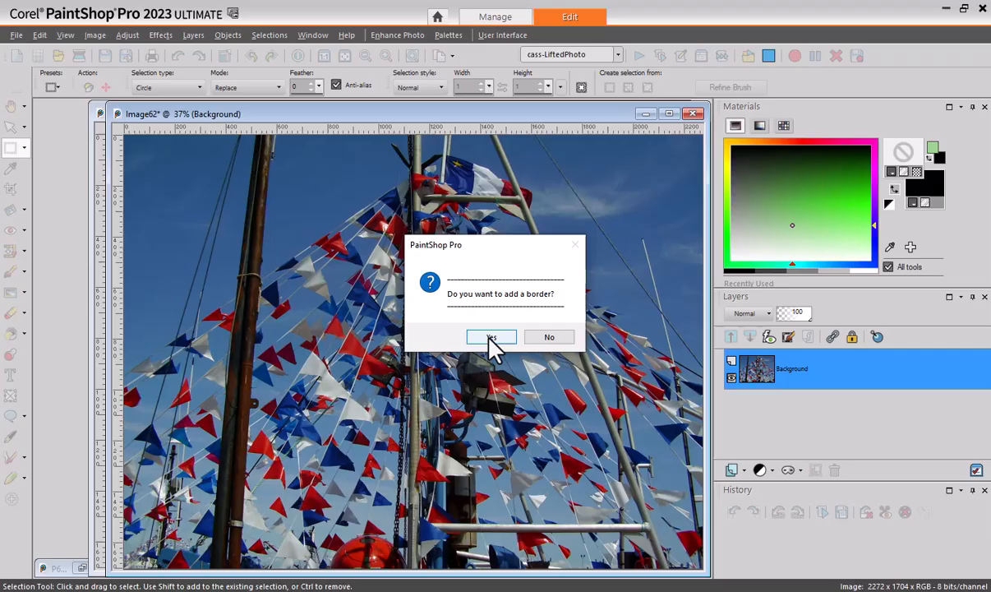
click(490, 338)
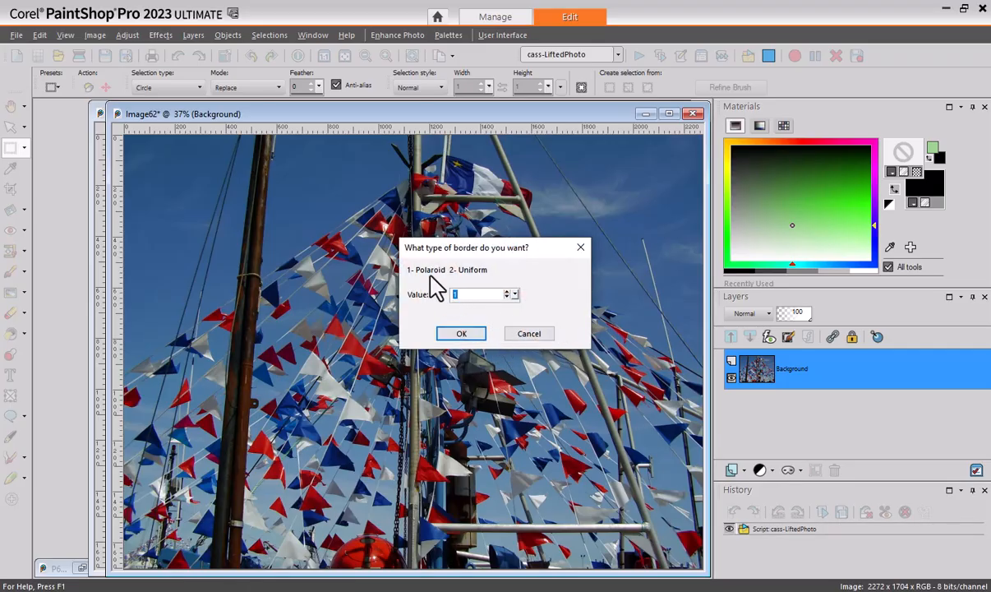
click(461, 335)
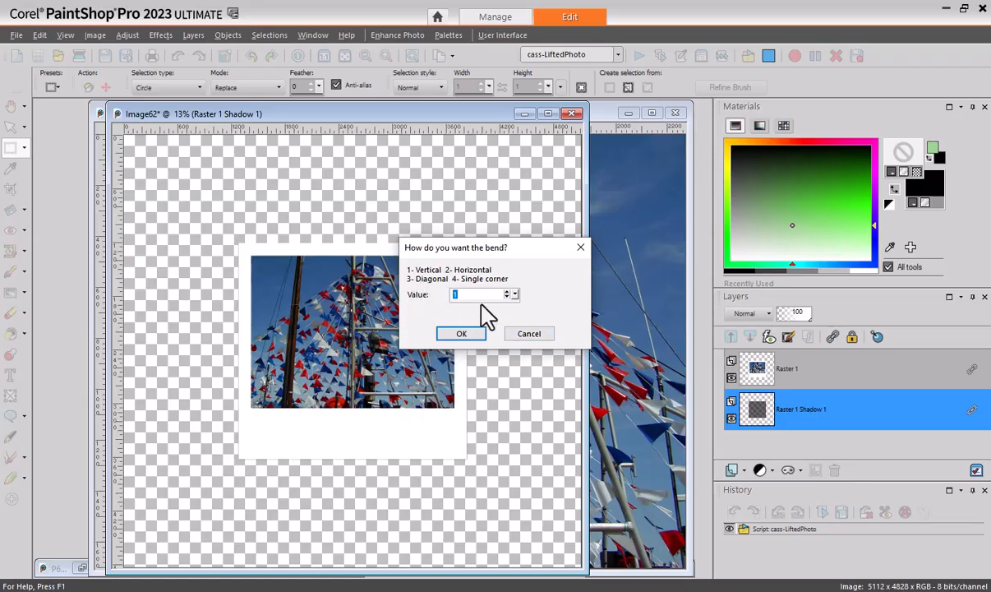
- Apply a diagonal bend to the upper left and lower right corners, finish the script, and preview the resulting photo and shadow layers
click(465, 336)
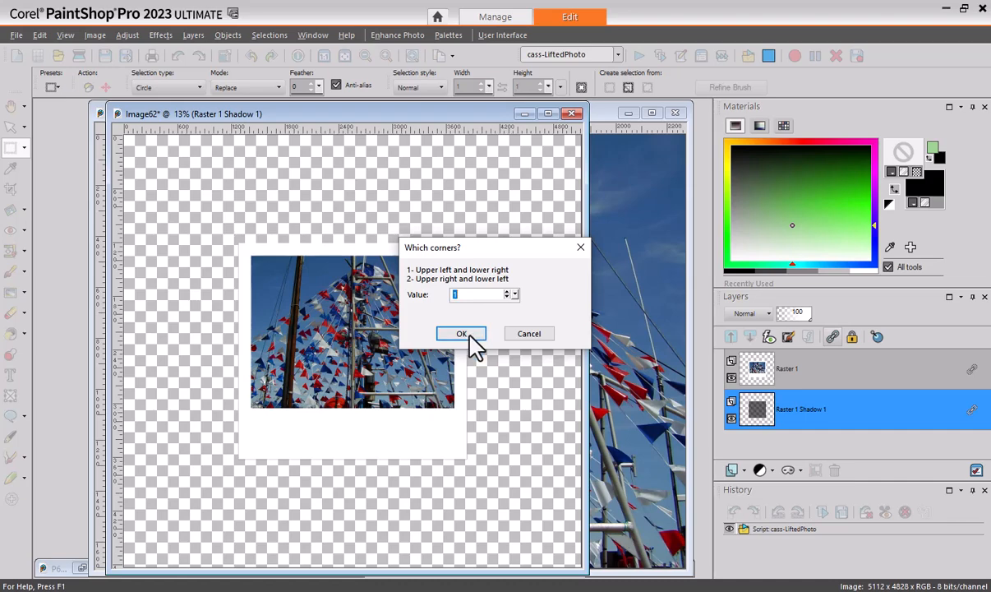
click(461, 335)
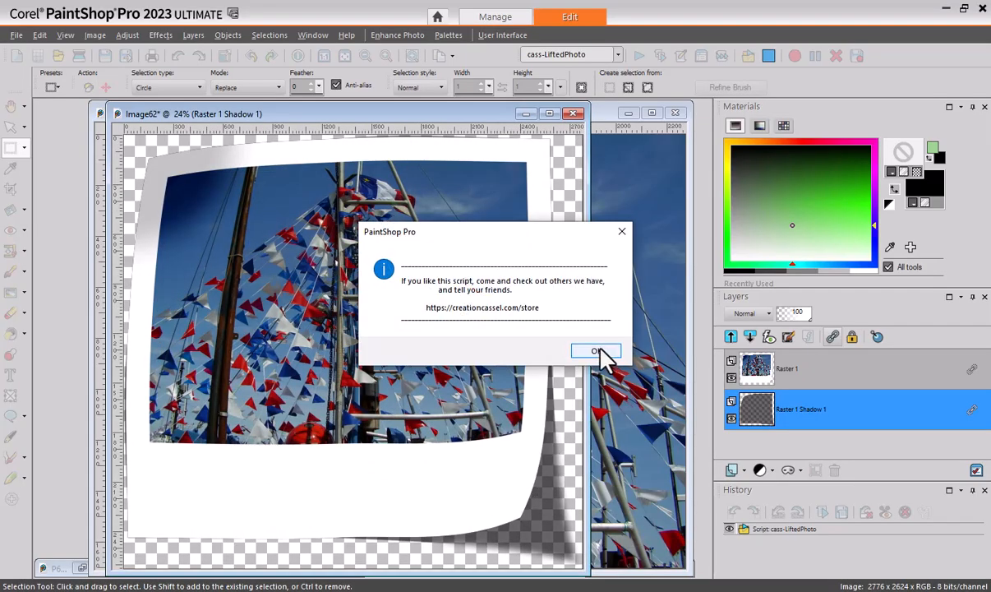
click(597, 350)
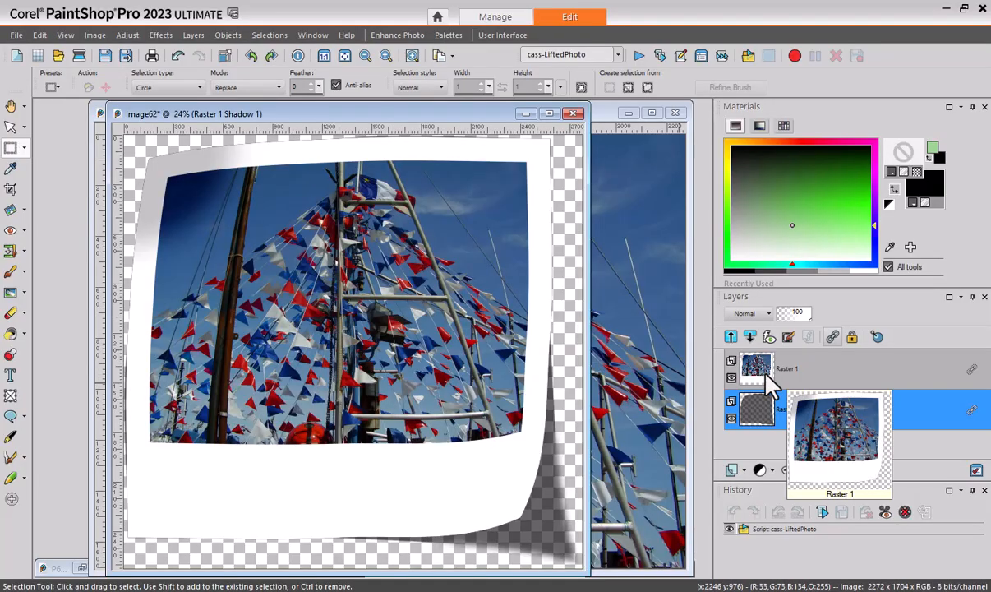
mouse_move(768, 414)
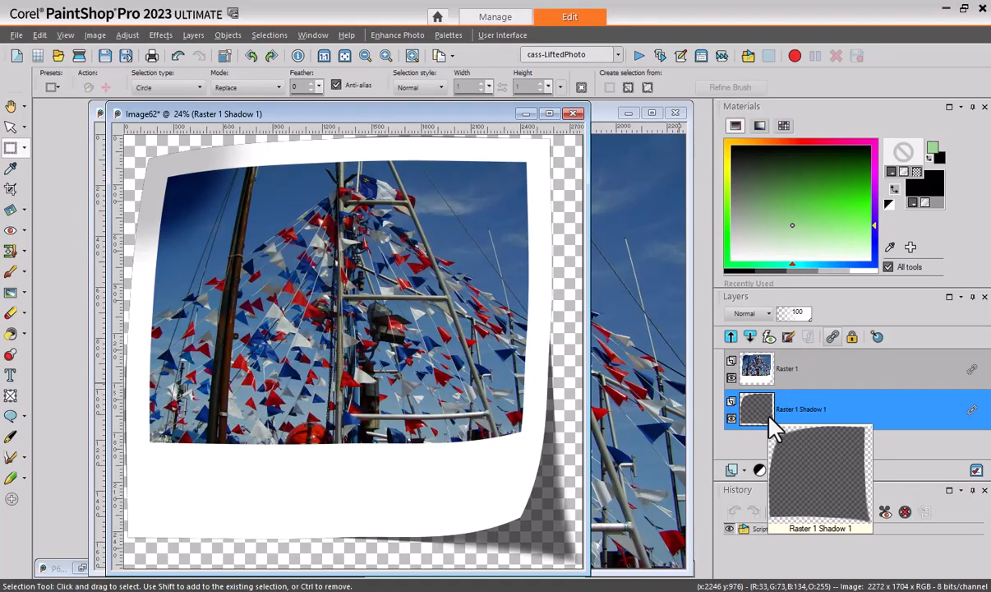